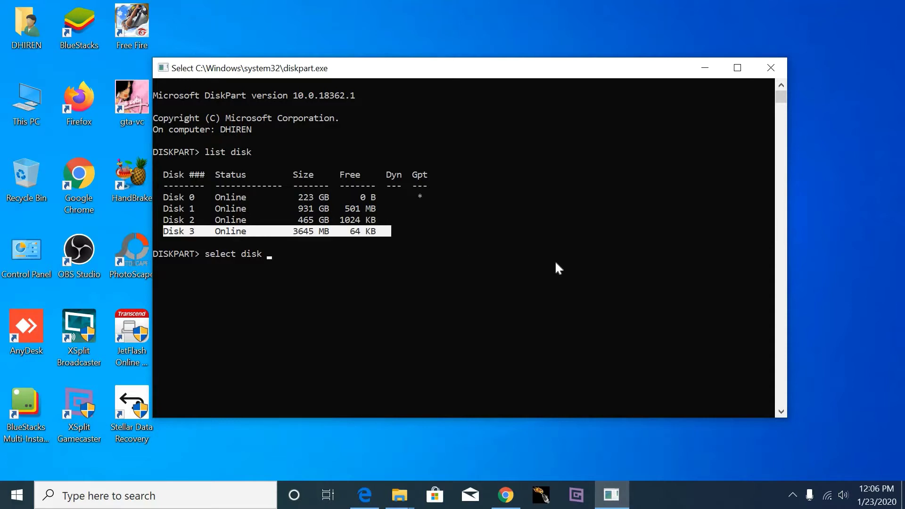
Select disk 3 in DiskPart as the disk to work on.
text(3)
key(Return)
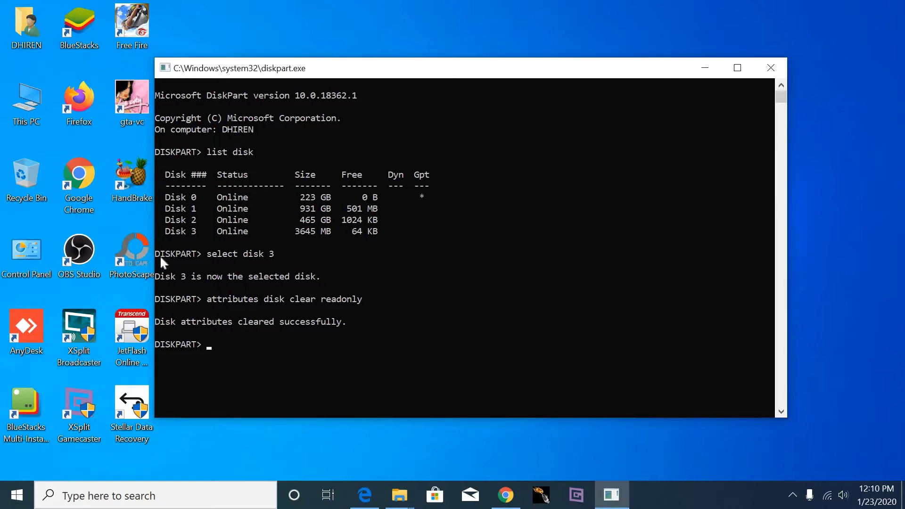
Review the select disk 3 and attributes disk clear readonly commands and their responses in the DiskPart window.
drag(165, 254, 287, 256)
click(287, 256)
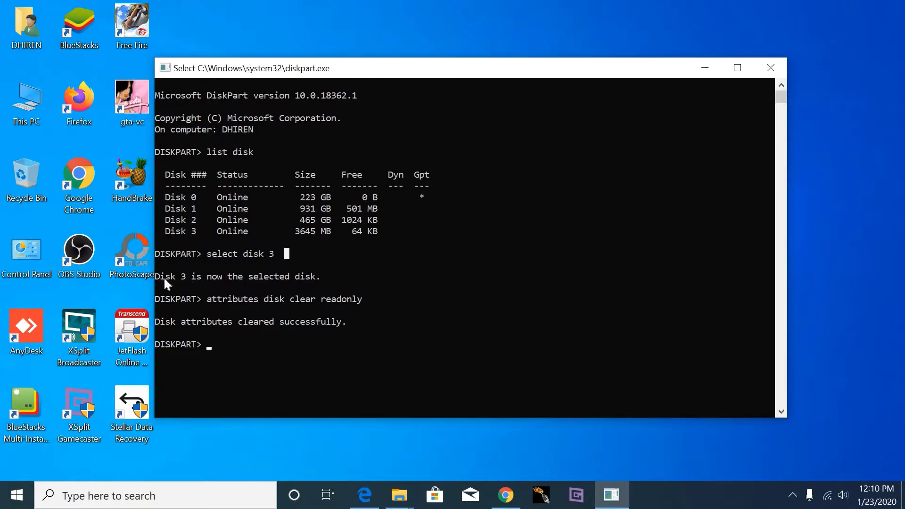
drag(162, 278, 348, 281)
click(377, 277)
drag(161, 298, 311, 298)
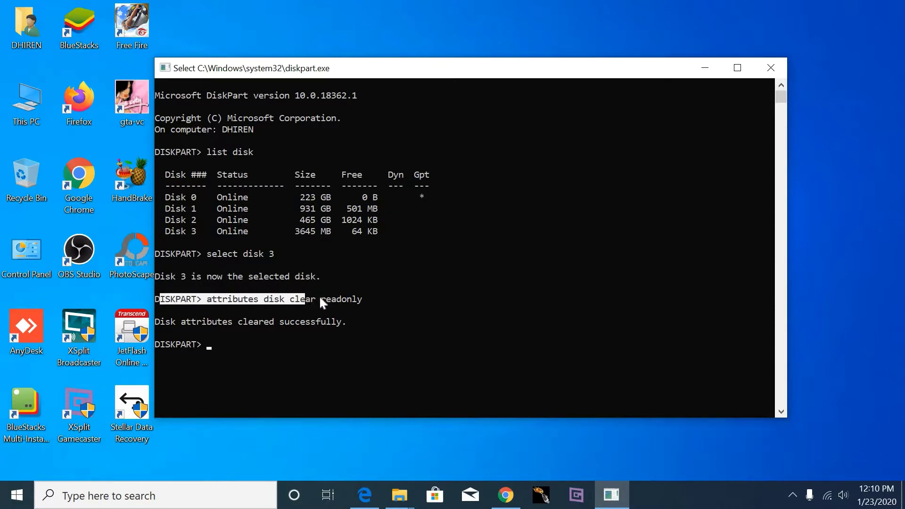
drag(369, 298, 207, 298)
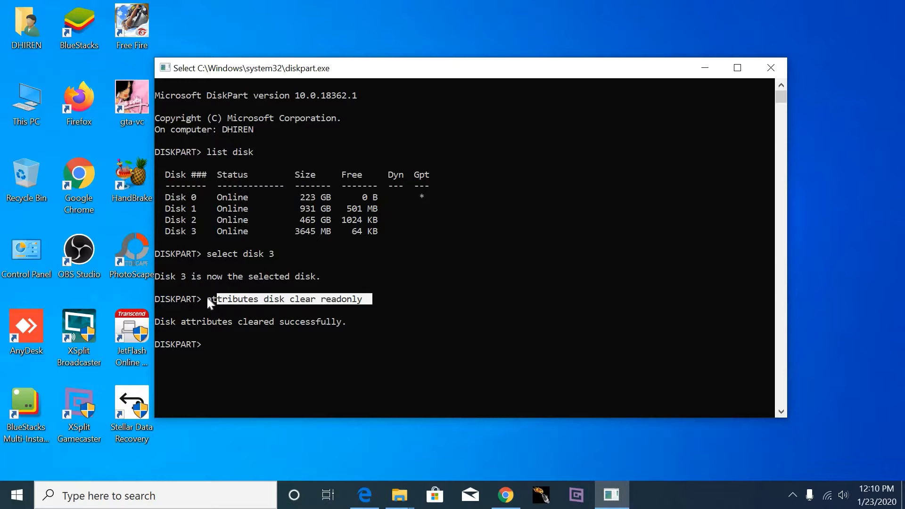
click(380, 299)
drag(156, 322, 368, 324)
click(368, 325)
drag(199, 344, 353, 330)
click(347, 331)
drag(413, 367, 497, 364)
click(446, 390)
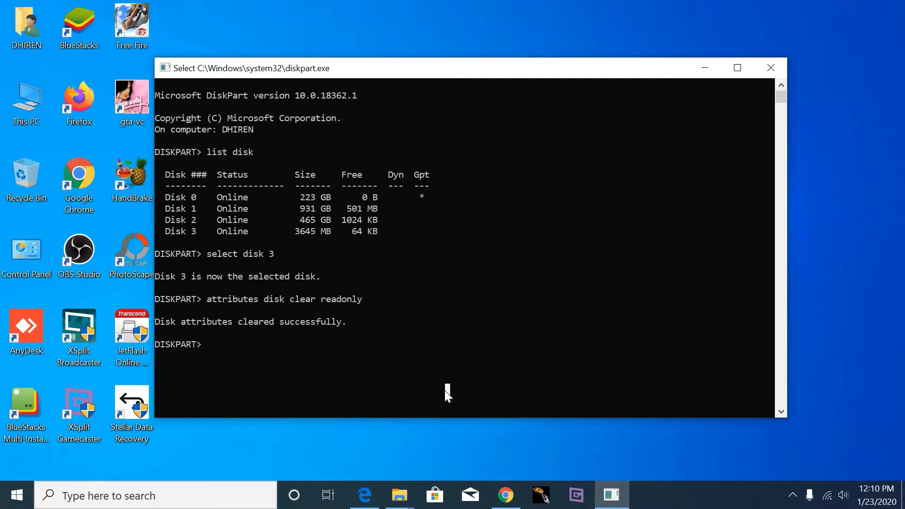
click(444, 391)
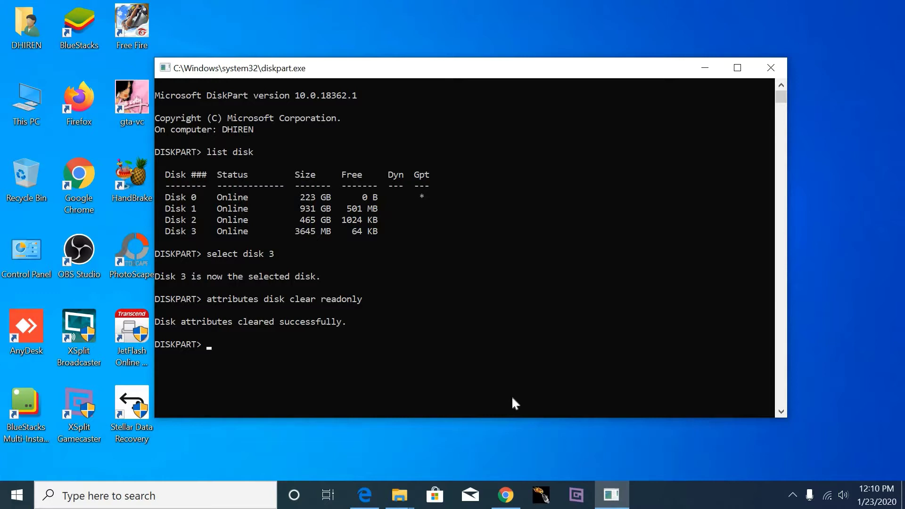
click(792, 493)
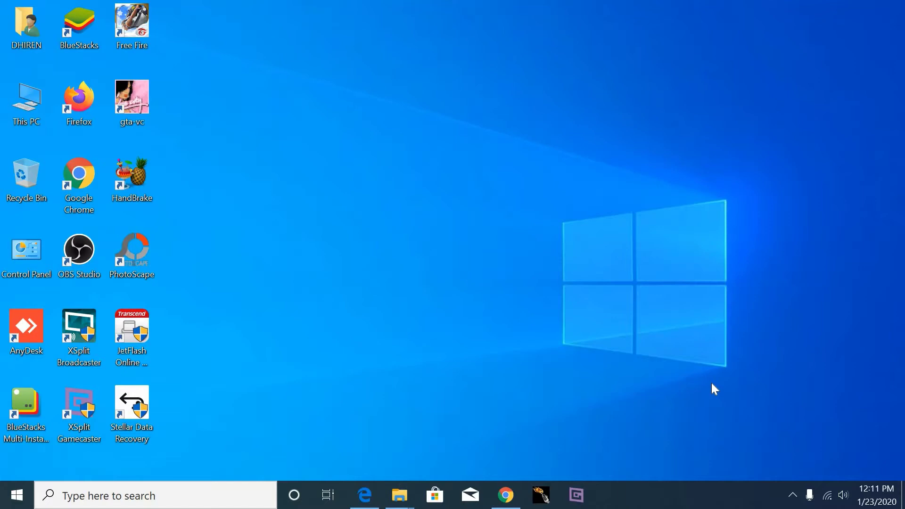
Run regedit to open the Registry Editor and maximize its window.
key(super+r)
key(Down)
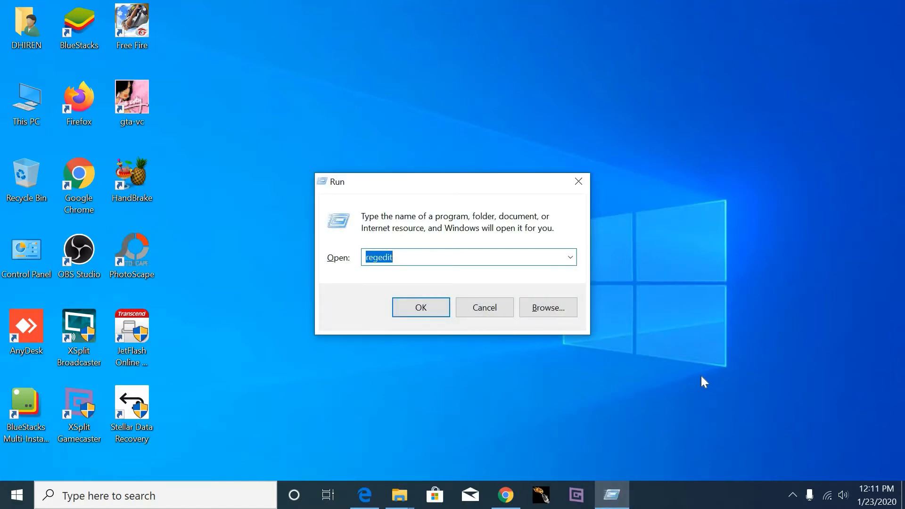
click(447, 258)
double_click(368, 257)
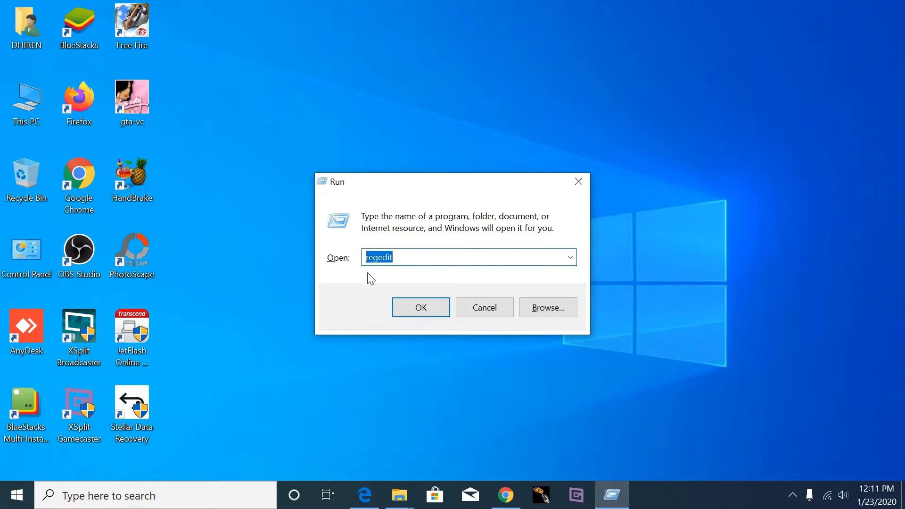
click(433, 308)
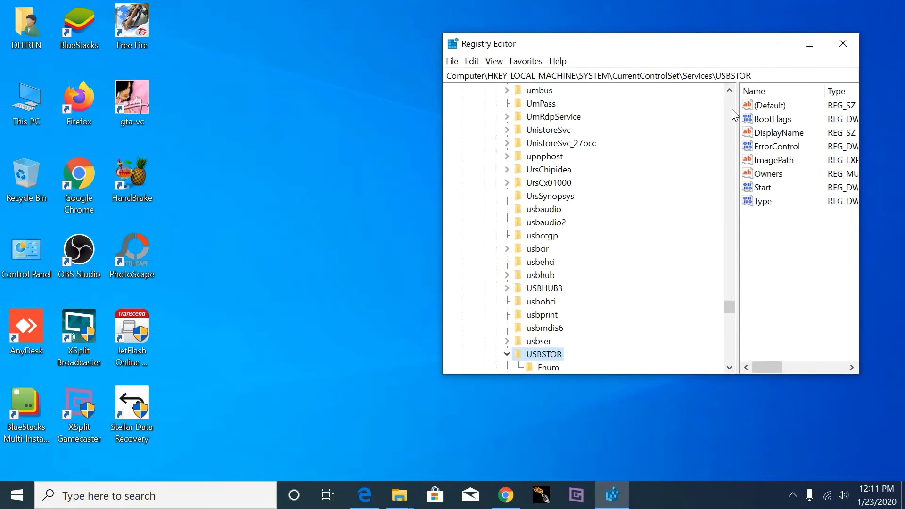
click(832, 43)
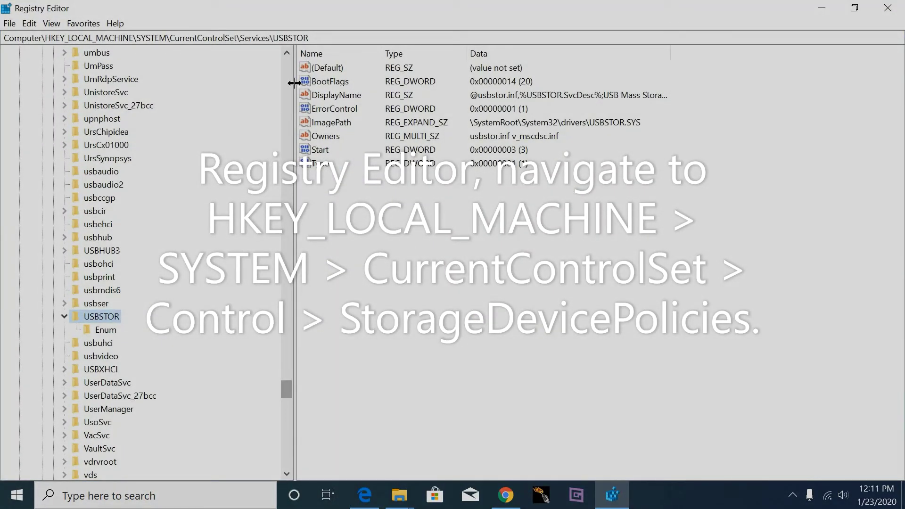
Shorten the registry path by removing Services\USBSTOR and go to HKEY_LOCAL_MACHINE\SYSTEM\CurrentControlSet.
click(17, 38)
drag(16, 38, 325, 36)
click(325, 36)
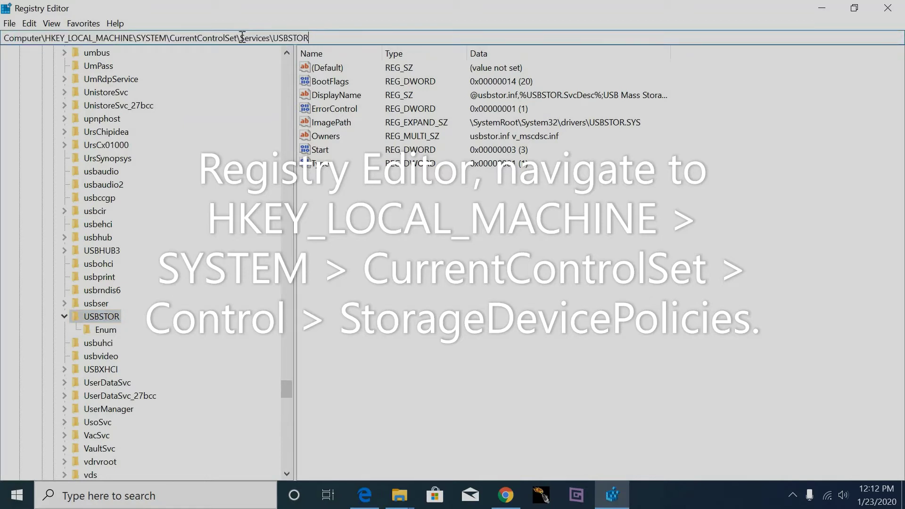
drag(242, 37, 334, 51)
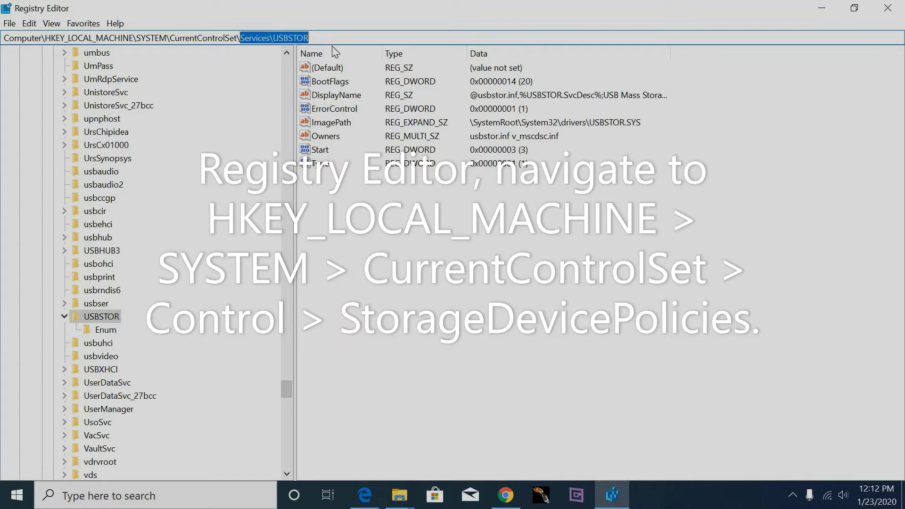
key(BackSpace)
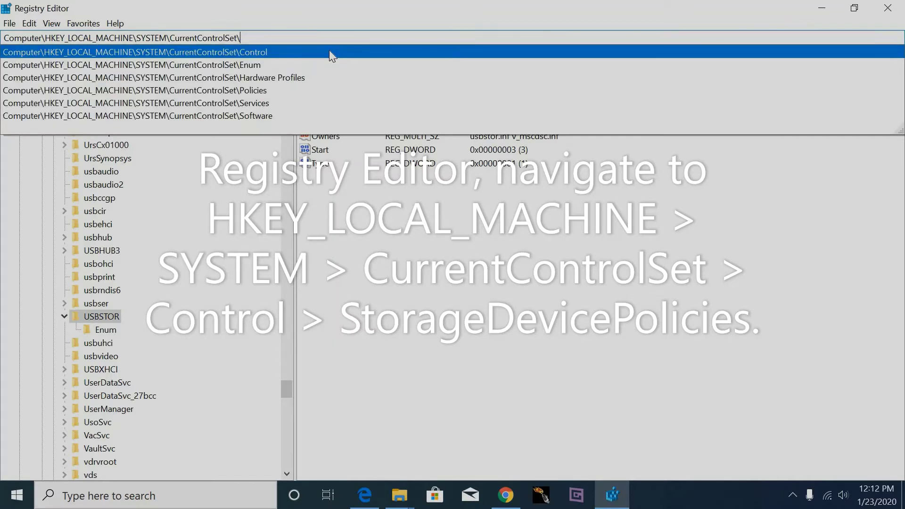
key(Return)
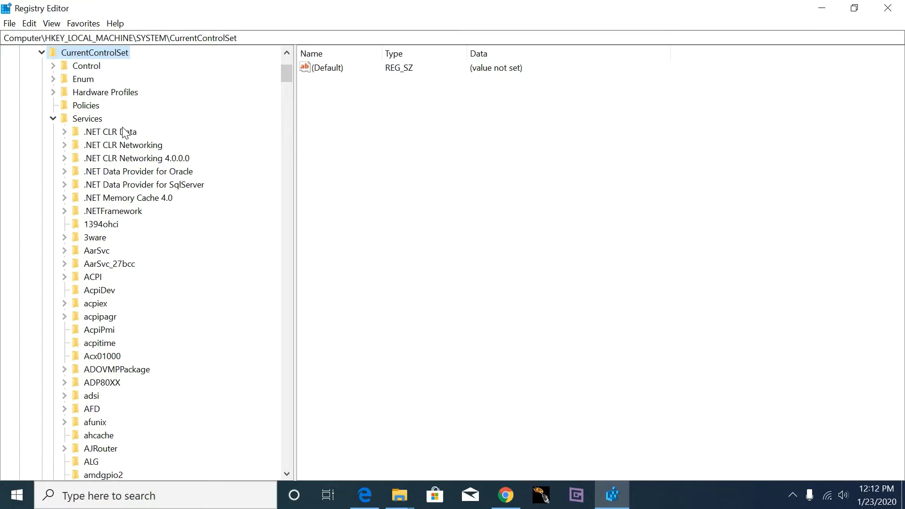
Select and expand the Control key under CurrentControlSet.
mouse_move(287, 73)
mouse_down()
mouse_move(284, 108)
mouse_move(278, 66)
mouse_up()
click(94, 226)
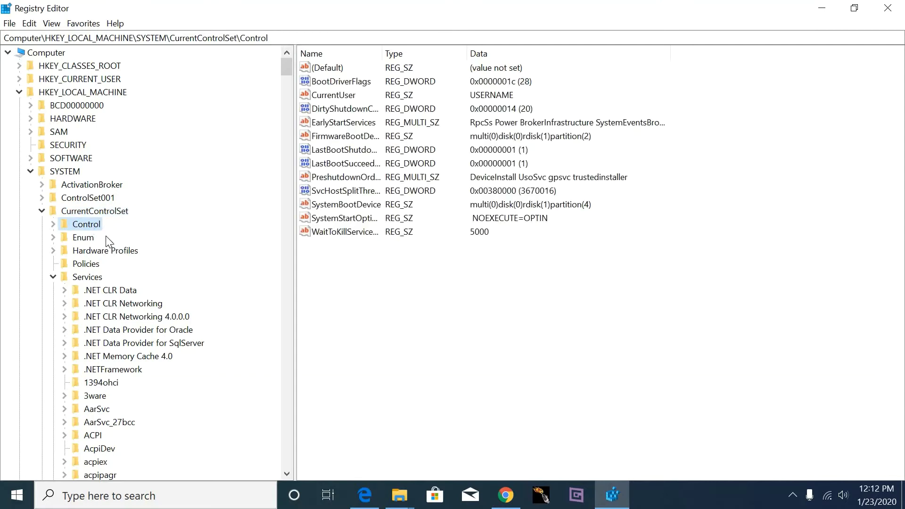
double_click(78, 227)
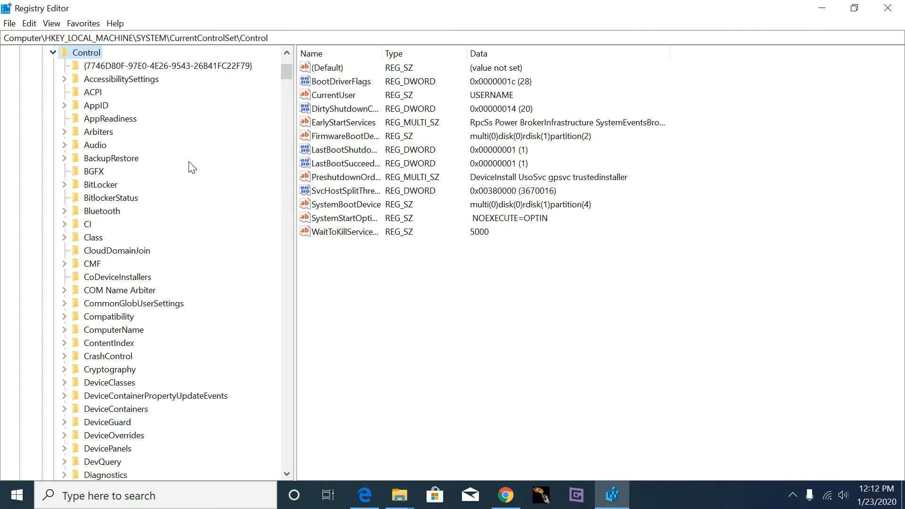
click(793, 494)
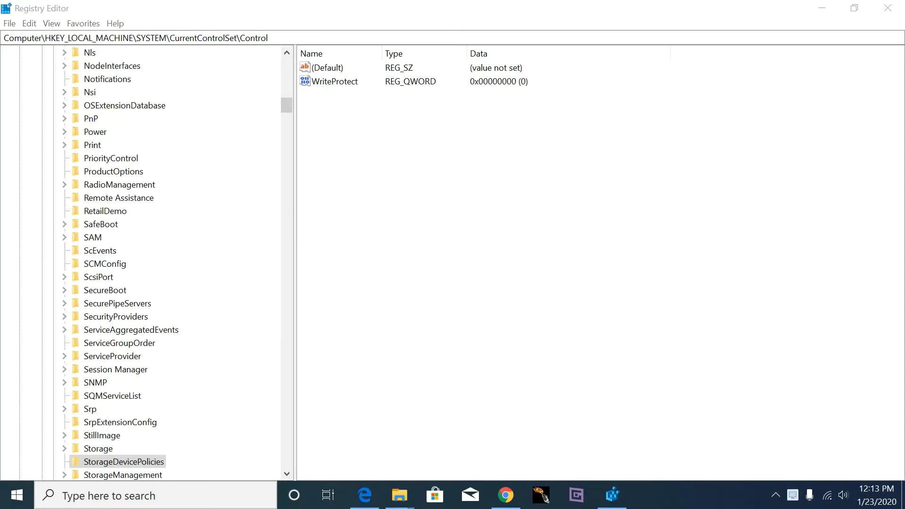
Go to the registry path Computer\HKEY_LOCAL_MACHINE\SYSTEM\CurrentControlSet\Control\StorageDevicePolicies.
click(290, 39)
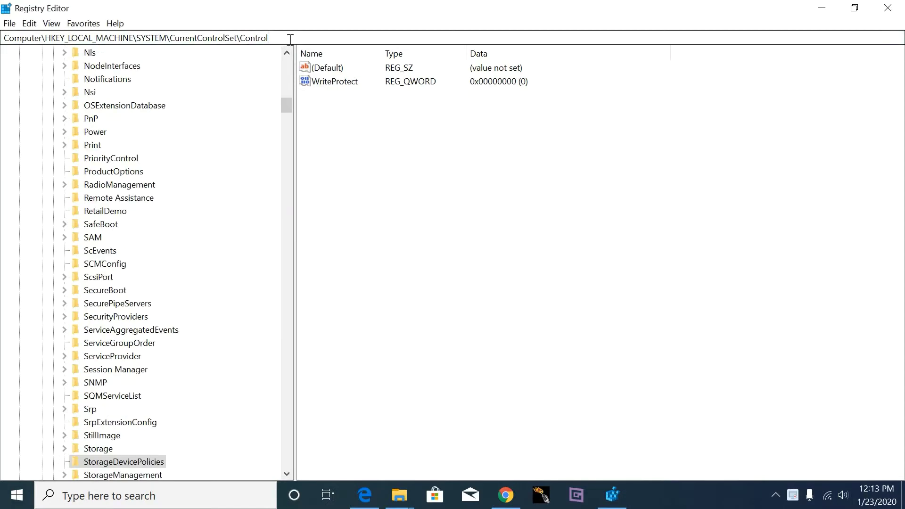
text(\)
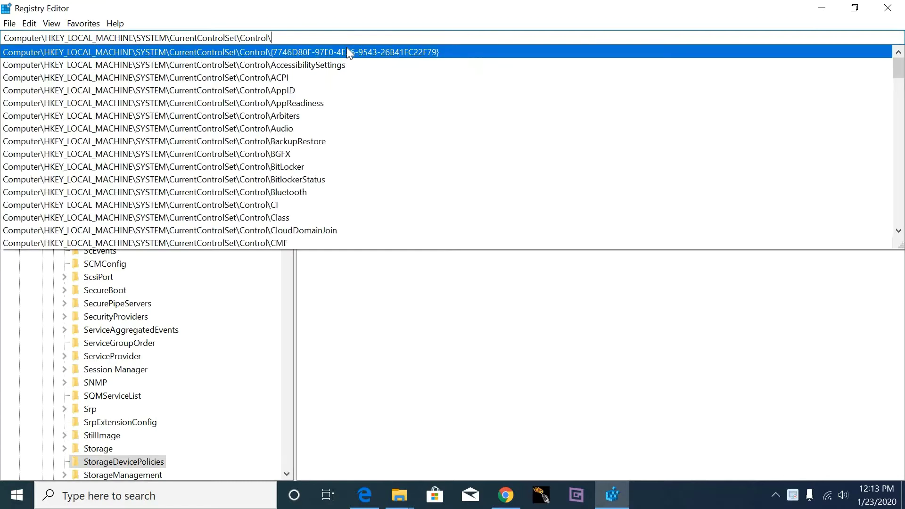
text(StorageDevicePolicies)
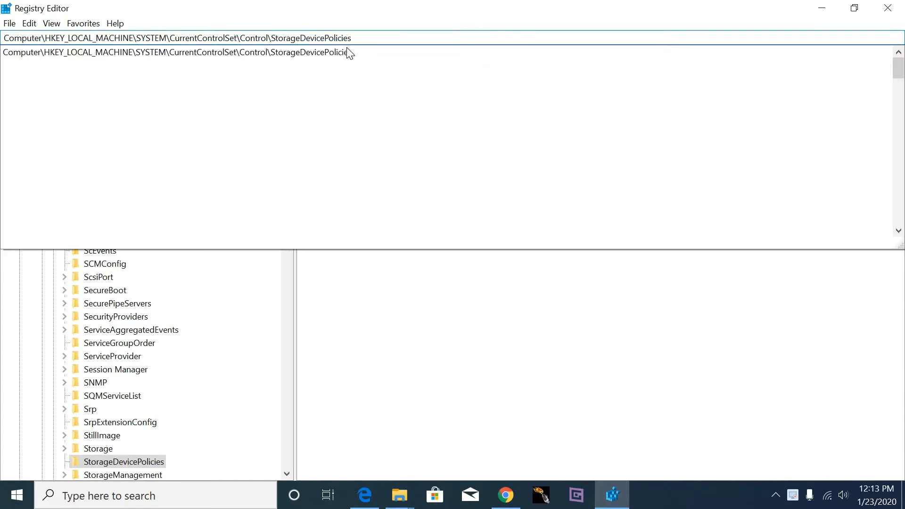
click(349, 53)
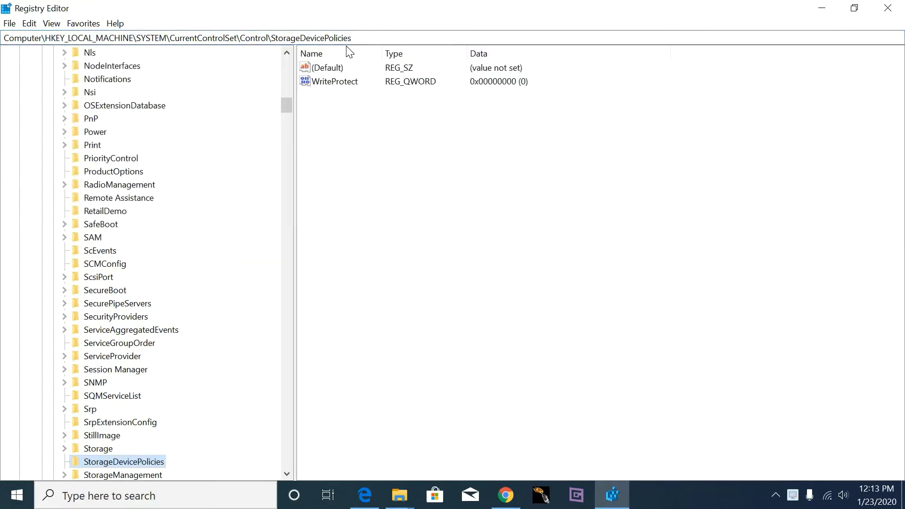
Open the WriteProtect value, accept its data as 0 and close the Registry Editor.
double_click(340, 85)
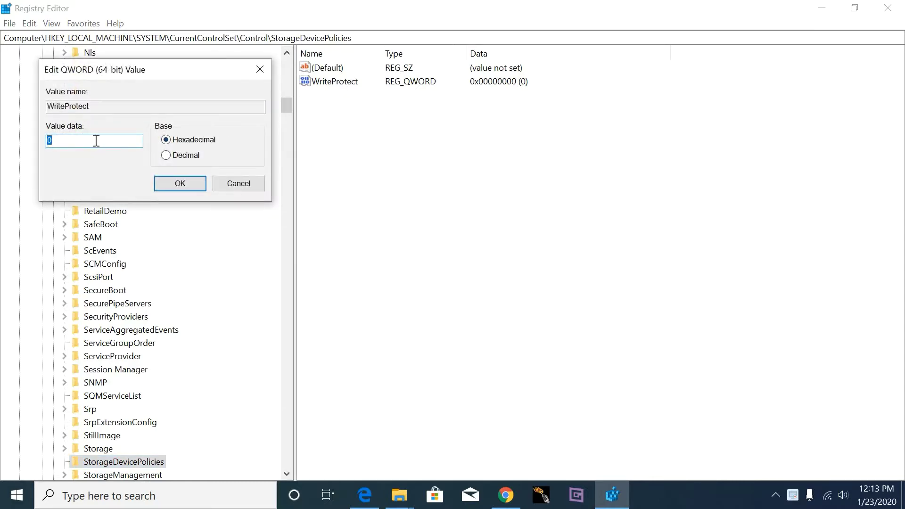
drag(187, 63, 374, 125)
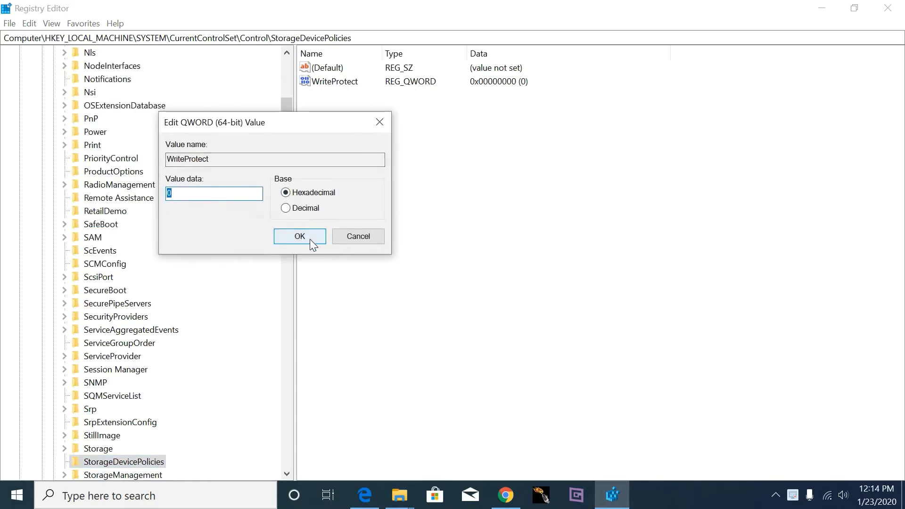
click(310, 239)
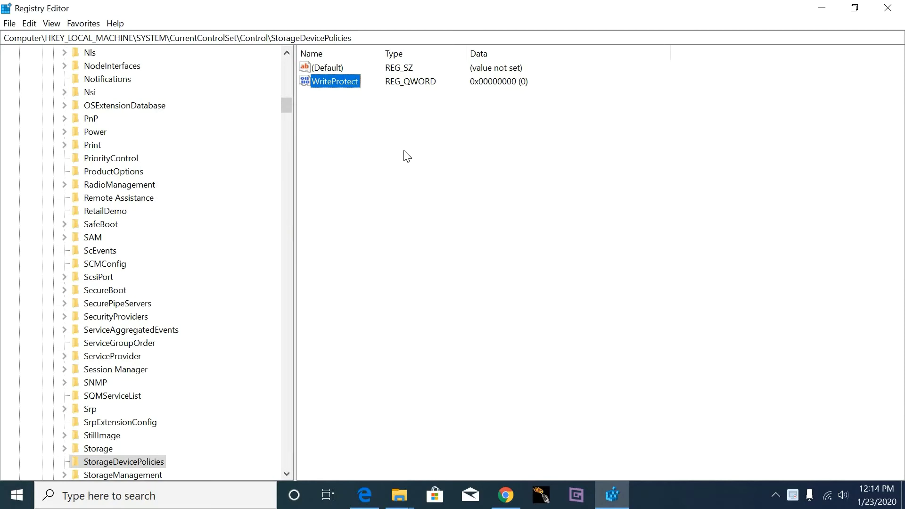
click(888, 8)
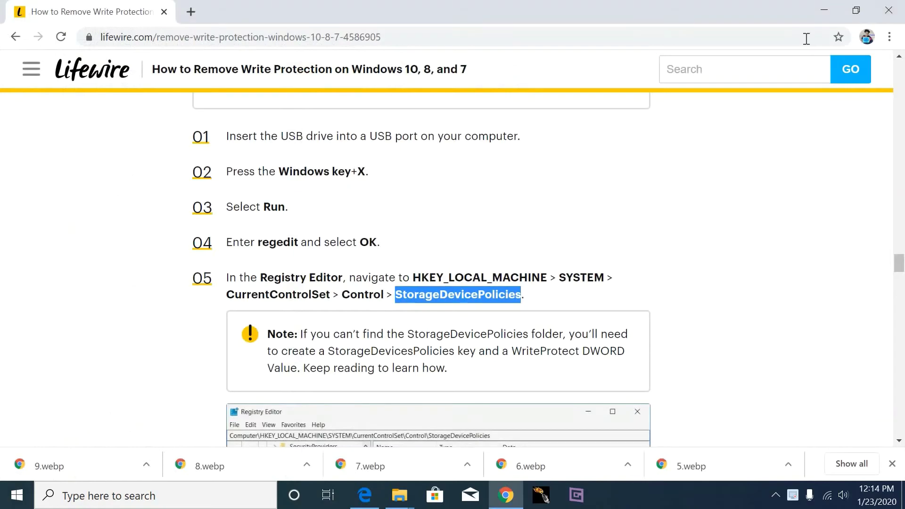
Minimize the browser and look up the Restart option in the computer's power choices without restarting.
click(832, 8)
click(17, 495)
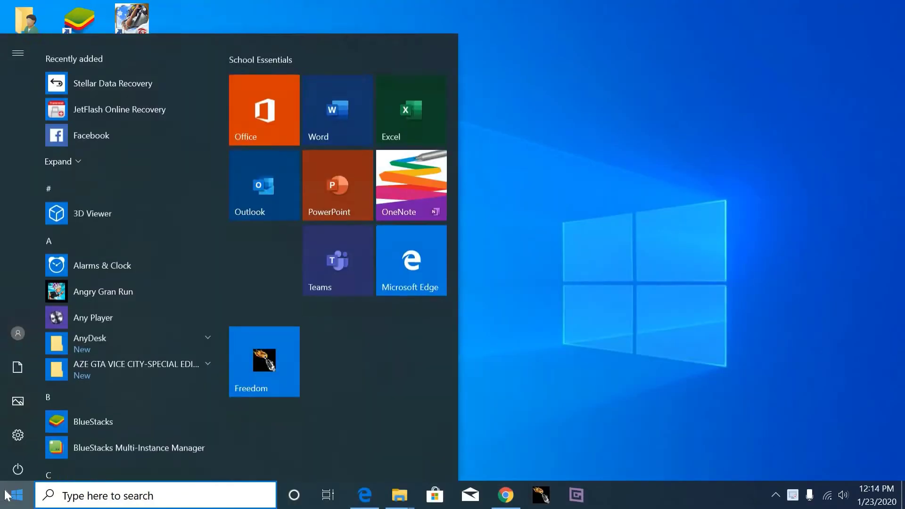
mouse_move(28, 461)
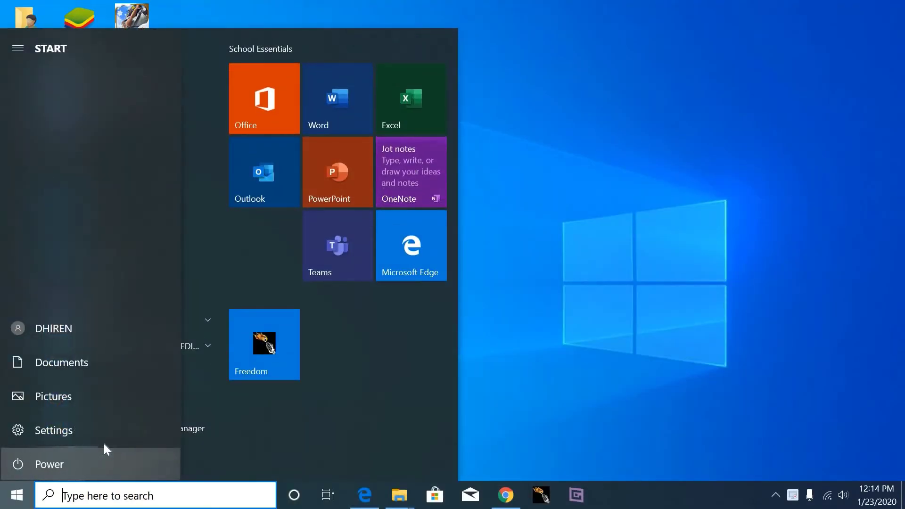
click(75, 460)
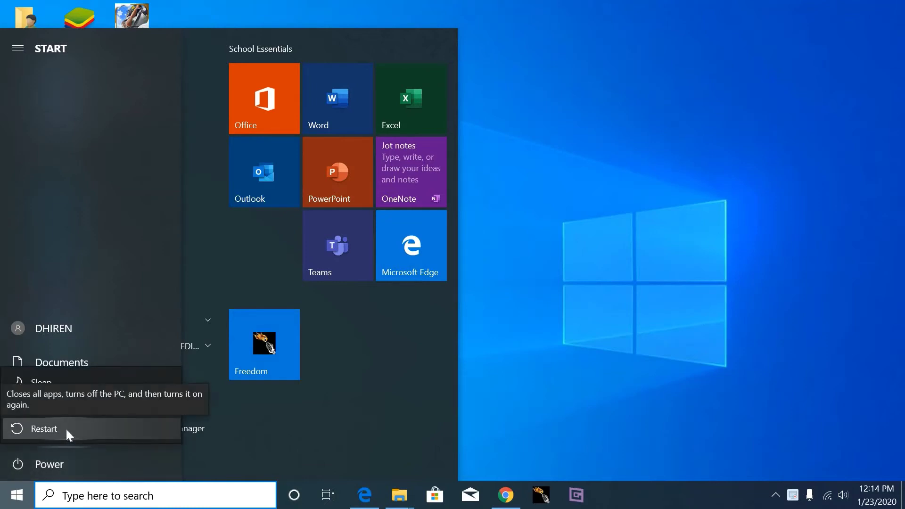
key(Escape)
key(Escape)
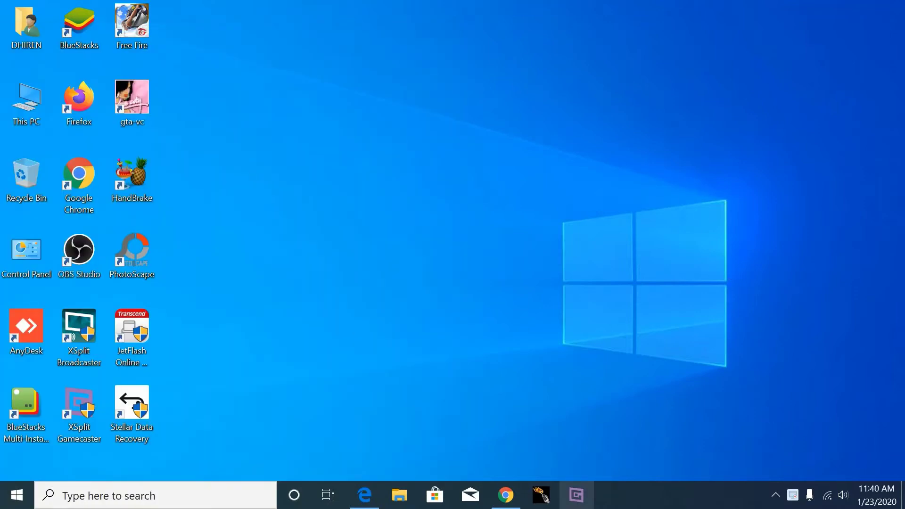
Switch to Chrome, show the downloaded JetFlash Online Recovery archive in its folder and close the folder window.
click(506, 495)
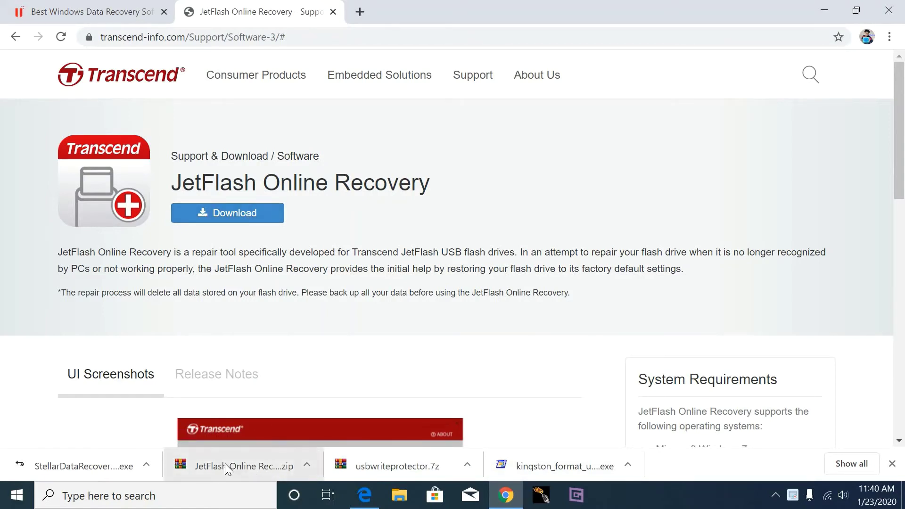
click(312, 463)
click(348, 417)
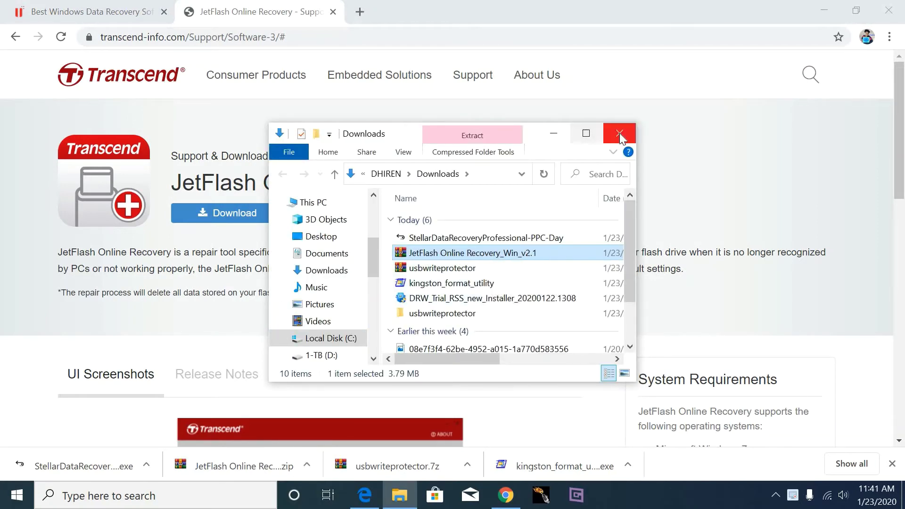
click(670, 97)
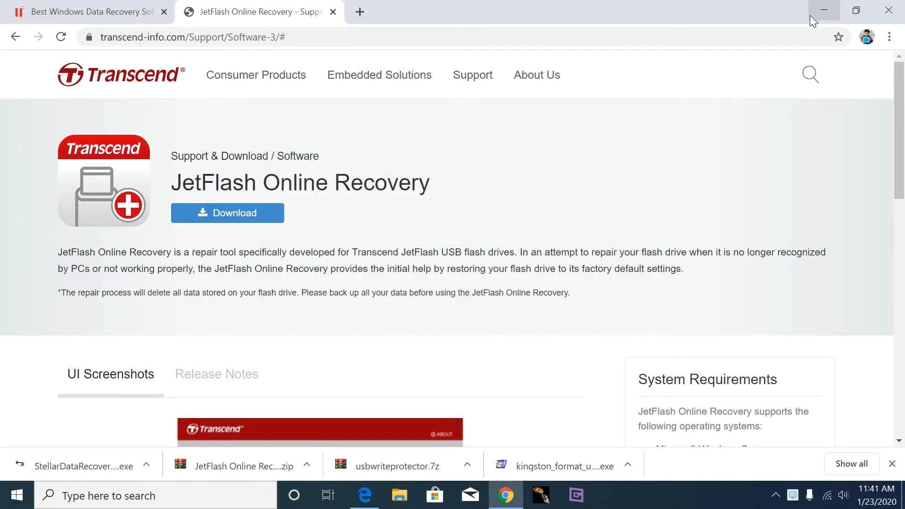
Minimize the browser, launch JetFlash Online Recovery from the desktop and start the flash drive recovery.
click(822, 10)
double_click(143, 335)
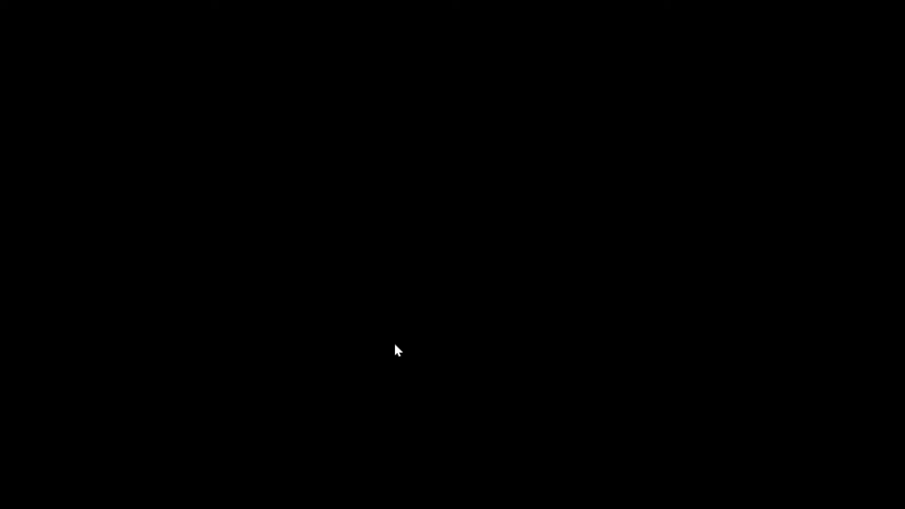
click(395, 344)
click(254, 297)
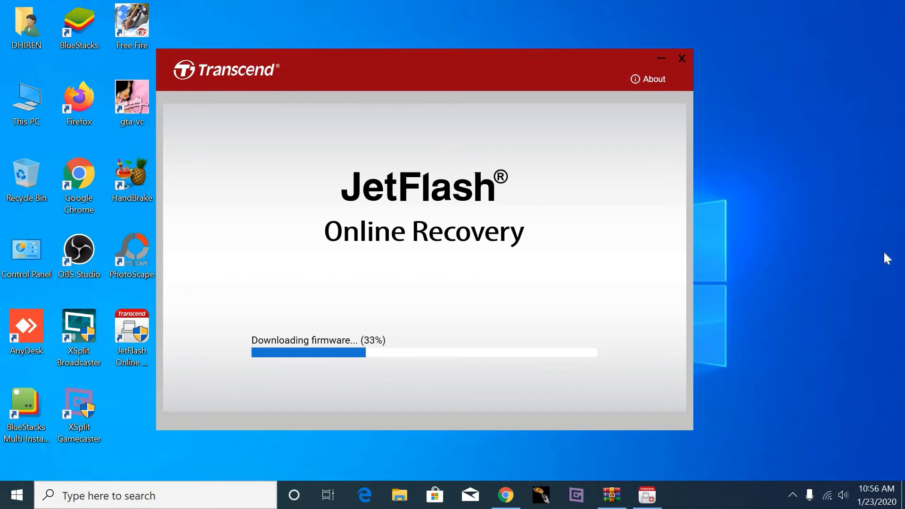
Show the JetFlash Online Recovery download page in Chrome and minimize the browser.
click(506, 495)
scroll(270, 274, up, 3)
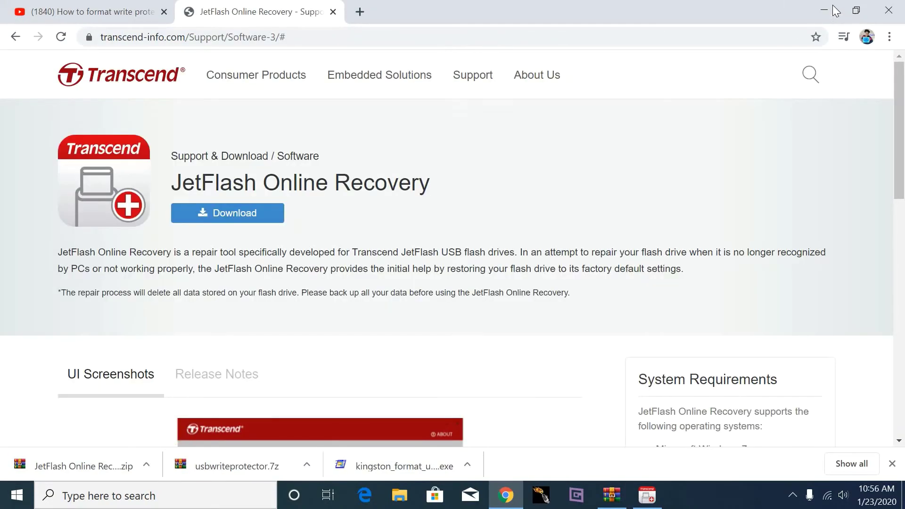
click(824, 11)
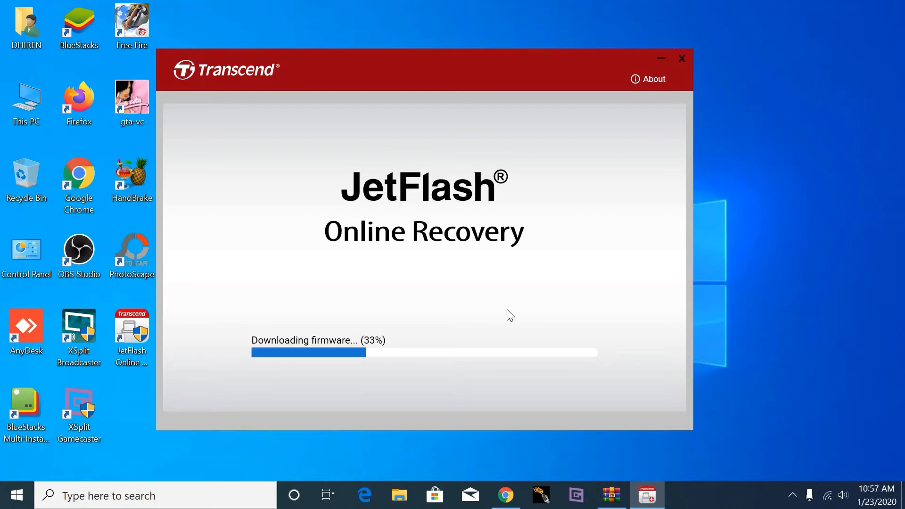
Open This PC from the desktop to check for the flash drive during the recovery and close its window.
right_click(769, 67)
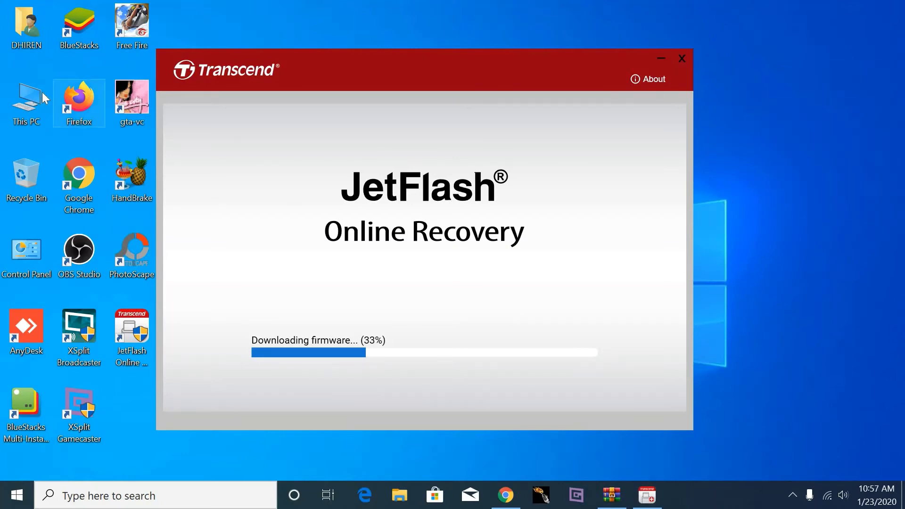
double_click(26, 101)
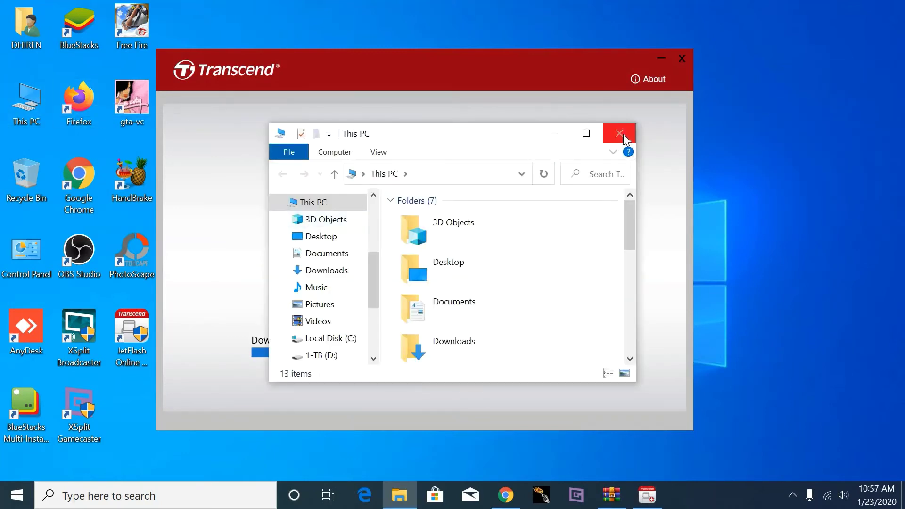
click(619, 134)
right_click(33, 95)
click(64, 97)
click(621, 133)
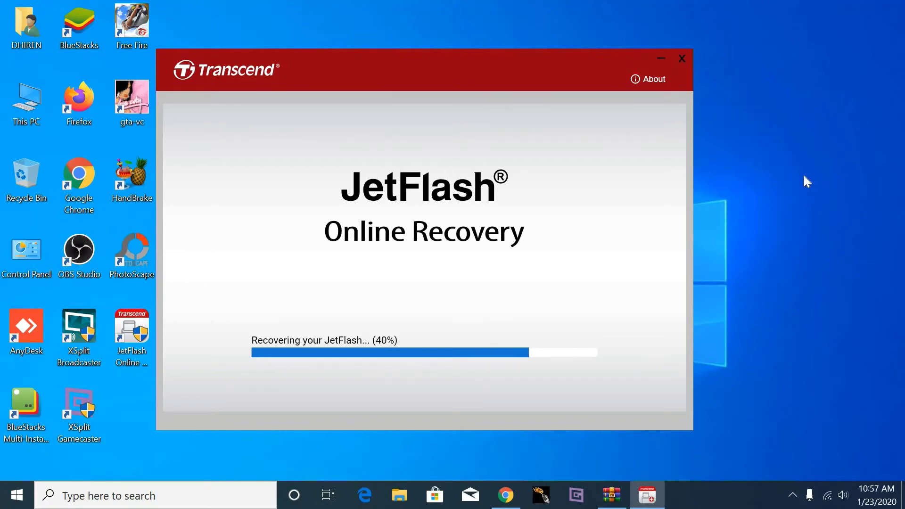
Refresh the desktop, inspect the listed drives in a maximized This PC window and close it.
right_click(796, 173)
click(802, 210)
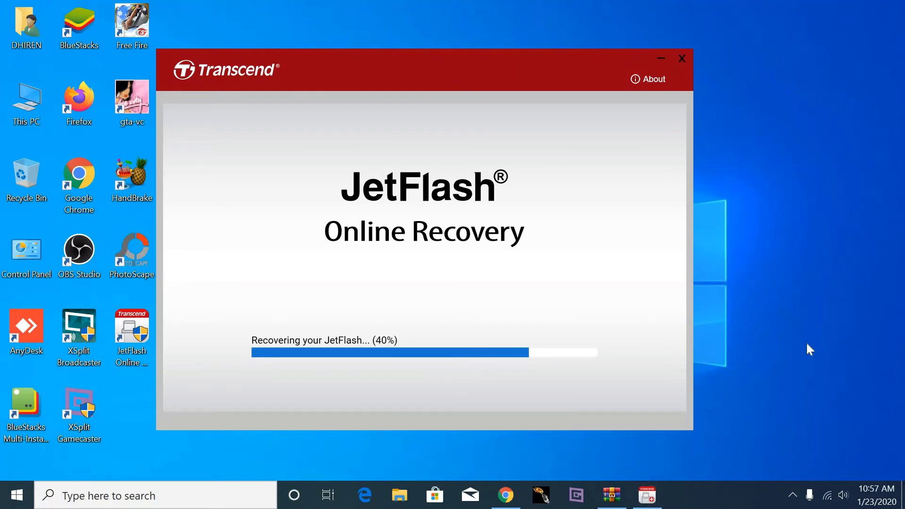
double_click(26, 101)
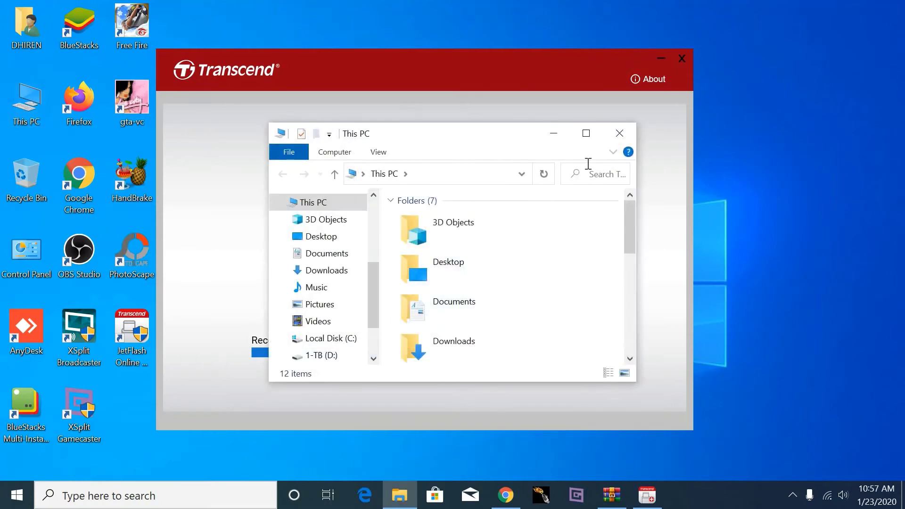
click(587, 135)
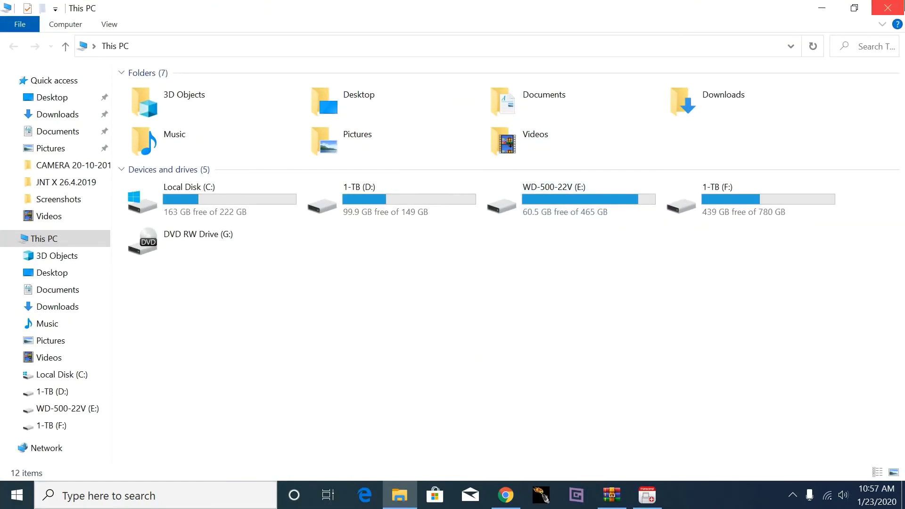
click(887, 9)
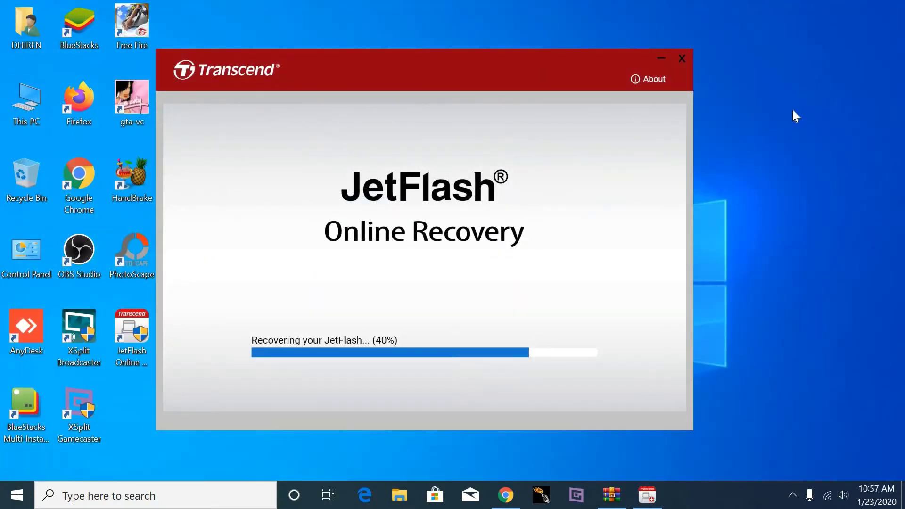
Refresh the desktop, move the JetFlash Online Recovery window away from the desktop icons and recheck This PC.
right_click(762, 107)
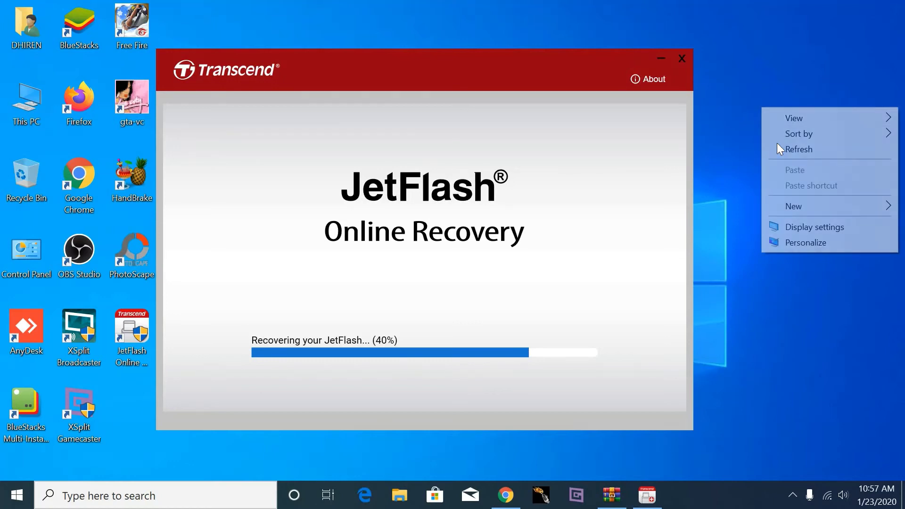
click(784, 148)
drag(459, 62, 581, 52)
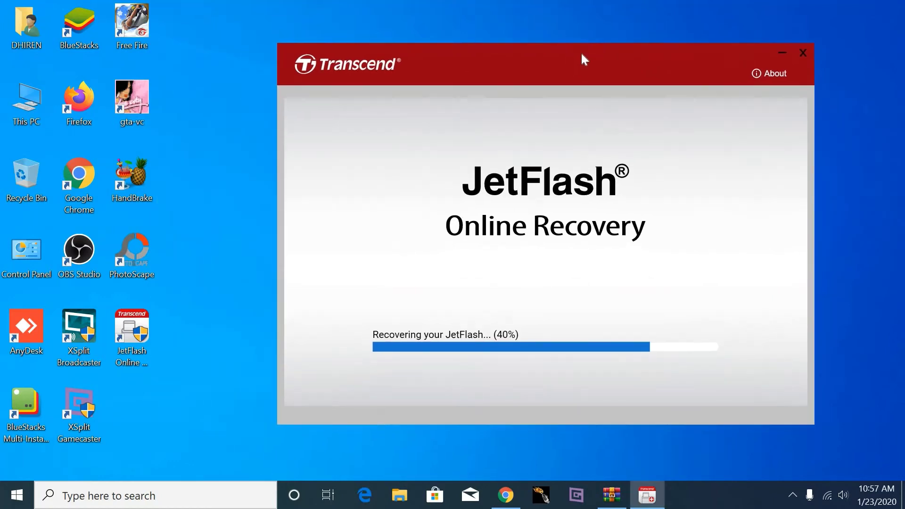
right_click(214, 133)
click(245, 172)
double_click(26, 101)
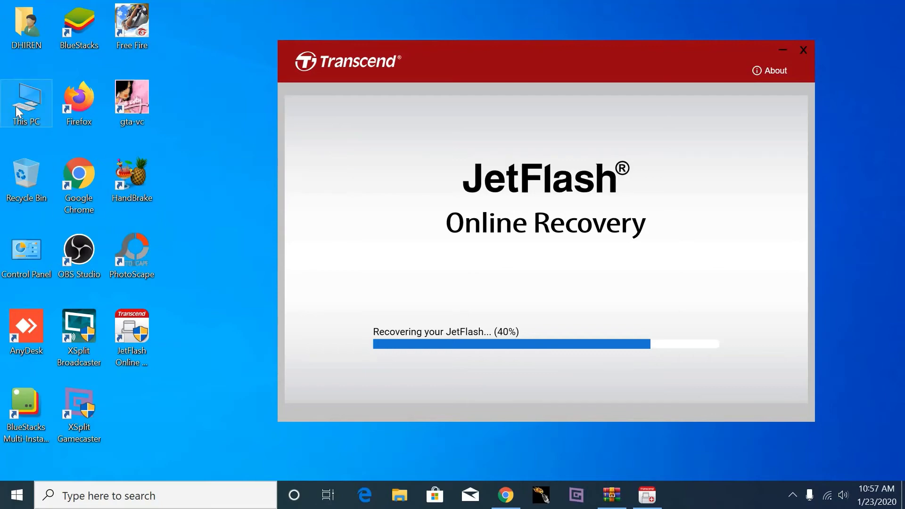
click(586, 132)
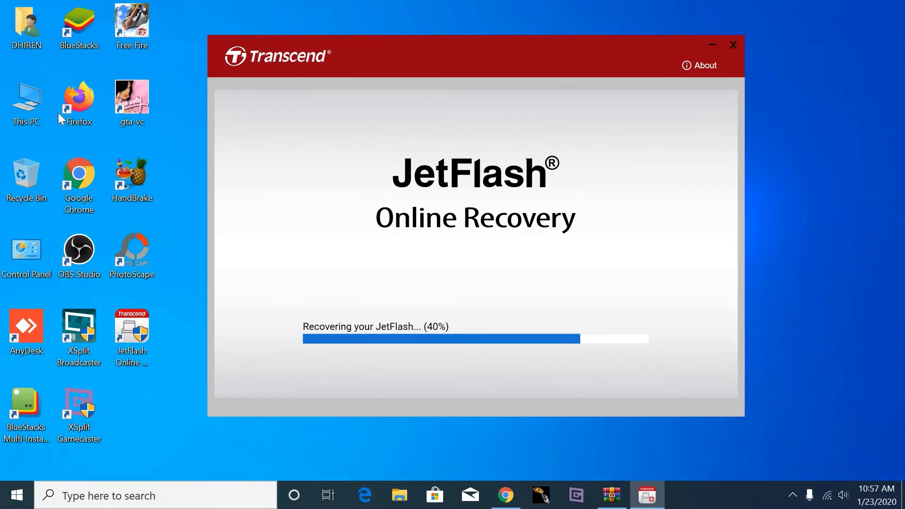
Refresh the desktop, check a maximized This PC window for the flash drive and minimize it.
right_click(849, 110)
click(843, 151)
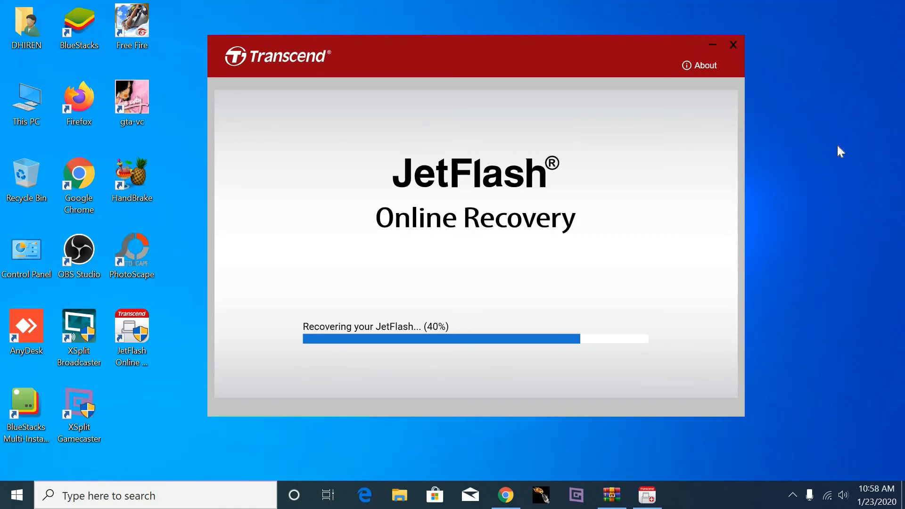
double_click(26, 100)
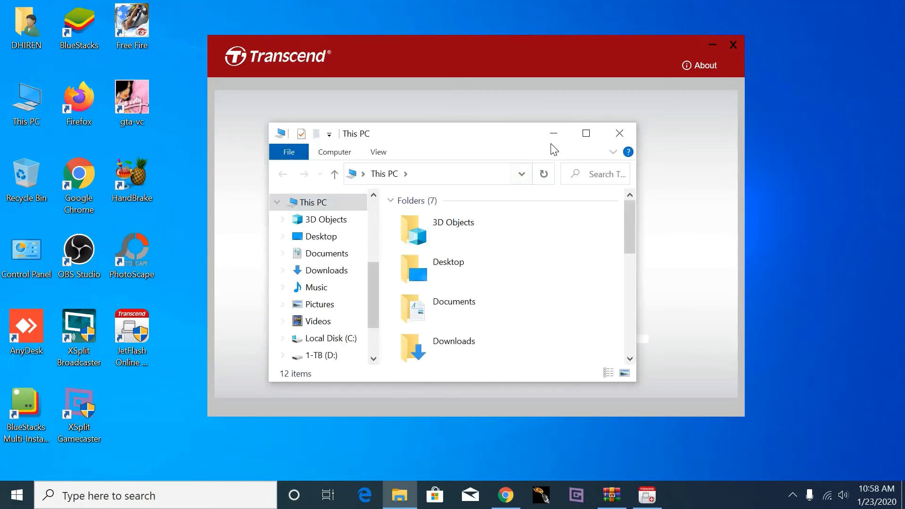
click(586, 134)
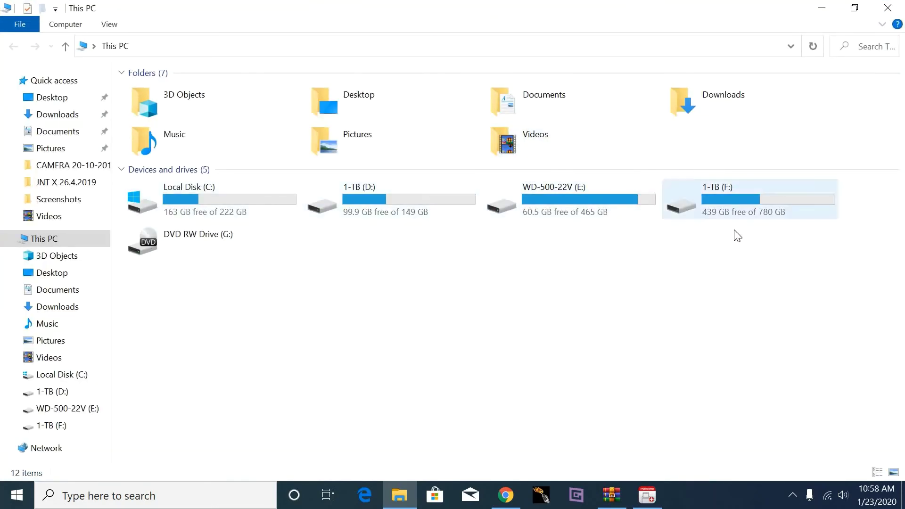
click(822, 7)
Refresh the desktop once more, return to the recovery window and look through the drives in This PC again.
right_click(832, 186)
click(832, 191)
click(601, 46)
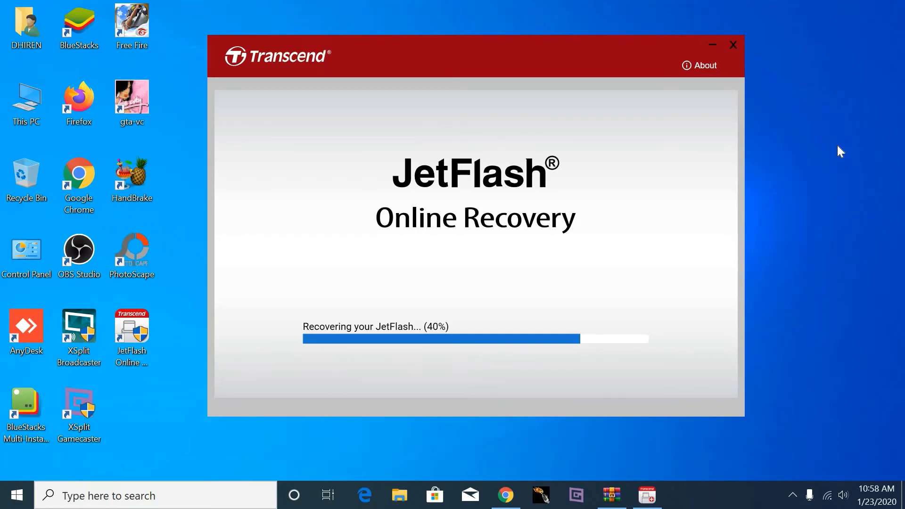
double_click(27, 101)
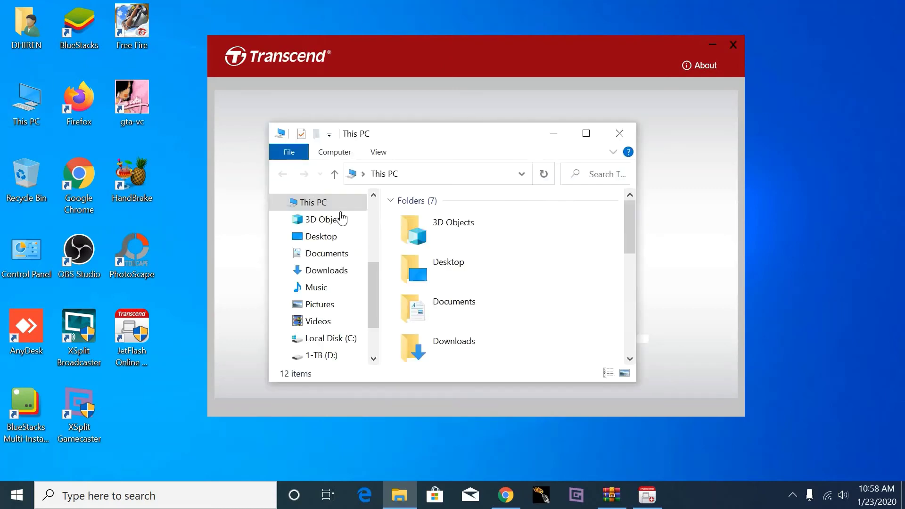
click(585, 133)
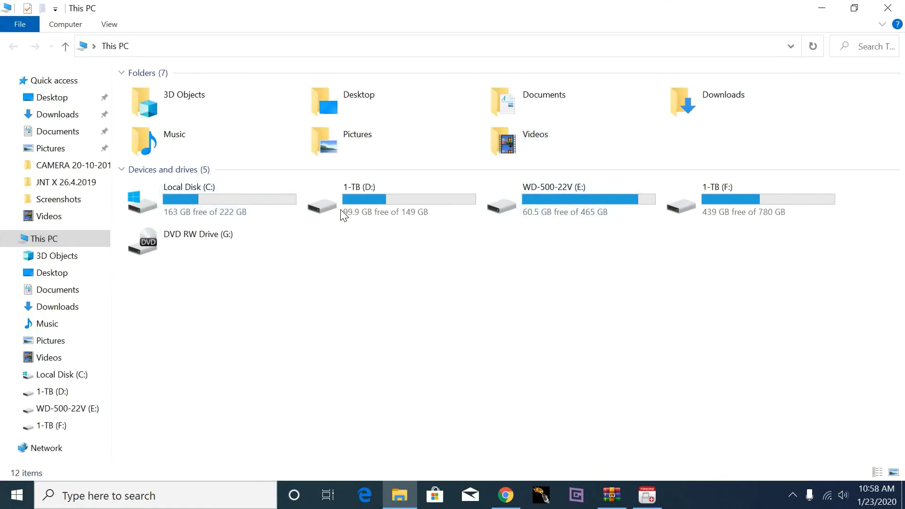
click(821, 8)
Refresh the desktop and dismiss the Failure message in JetFlash Online Recovery.
right_click(836, 144)
click(830, 189)
click(603, 45)
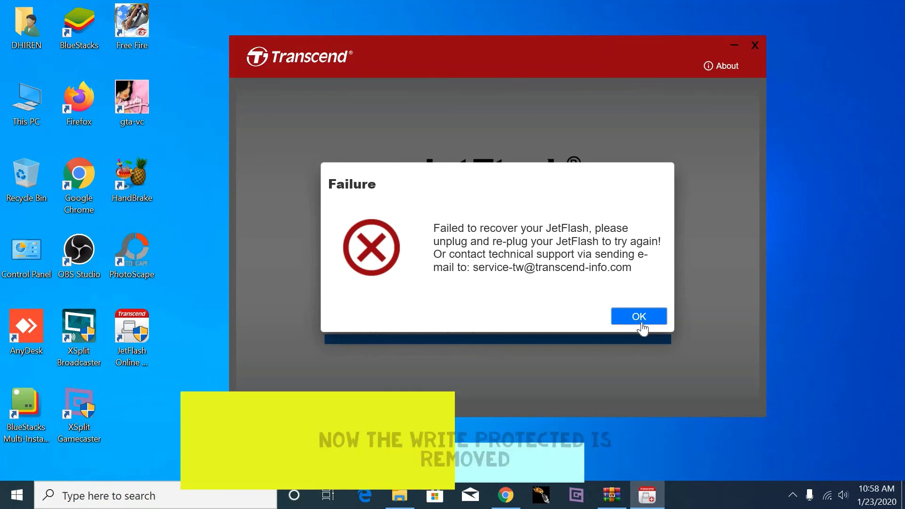
click(640, 317)
Show This PC in a maximized File Explorer window, open the Transcend (H:) drive and return to the drive list.
double_click(26, 101)
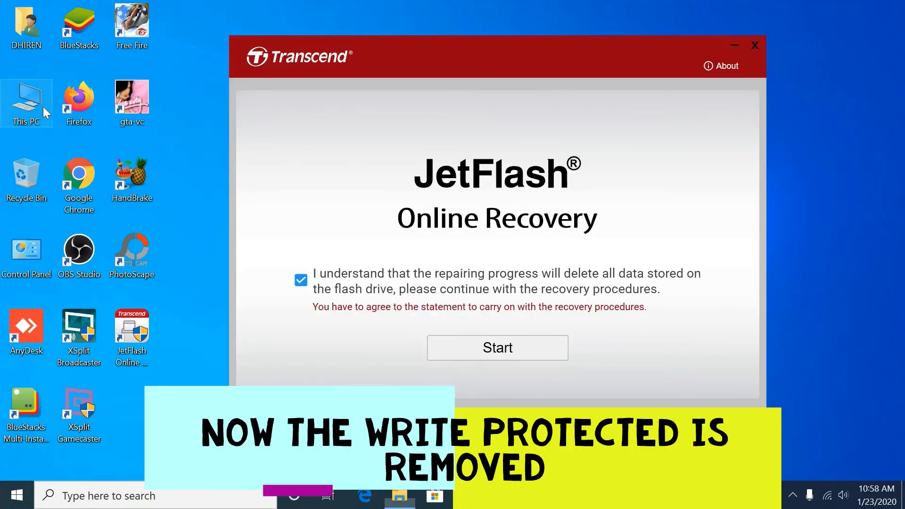
click(619, 133)
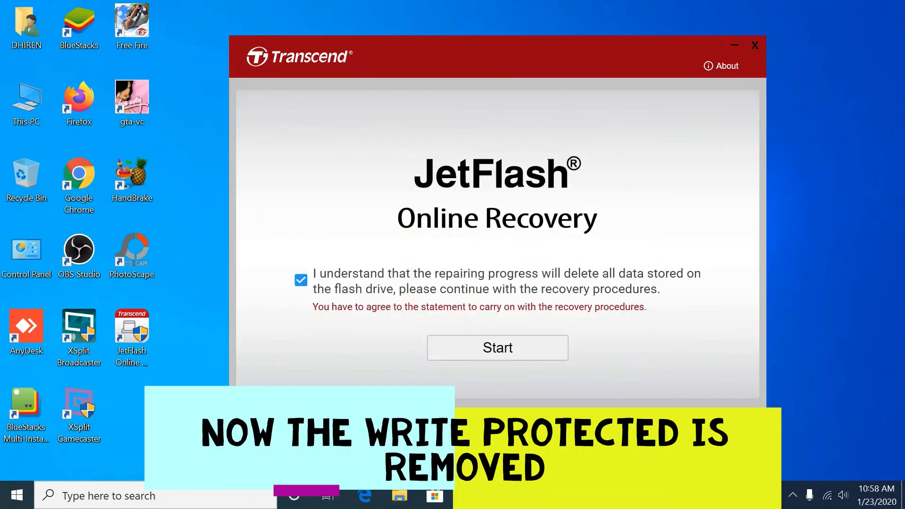
click(415, 500)
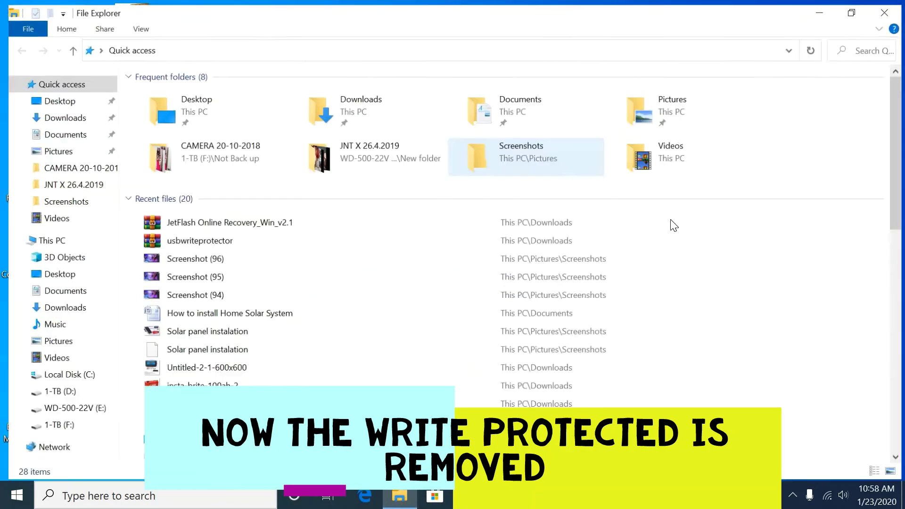
click(583, 133)
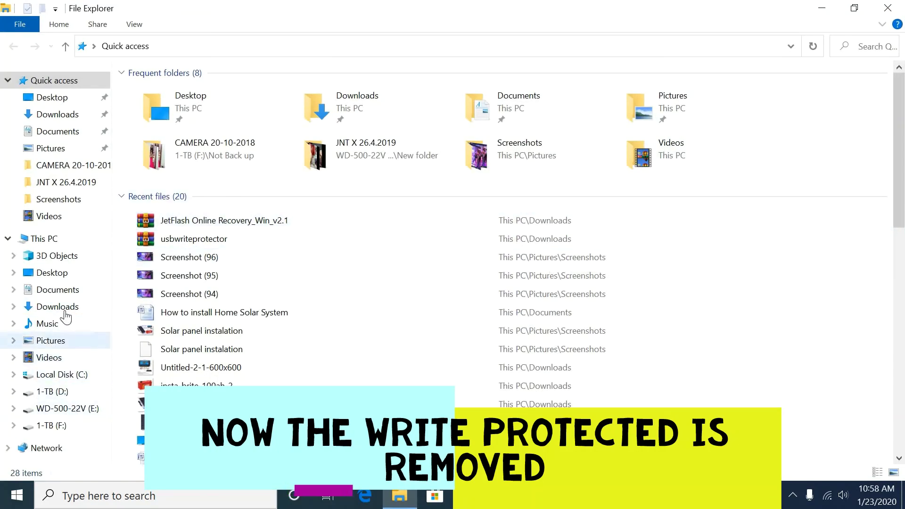
click(44, 239)
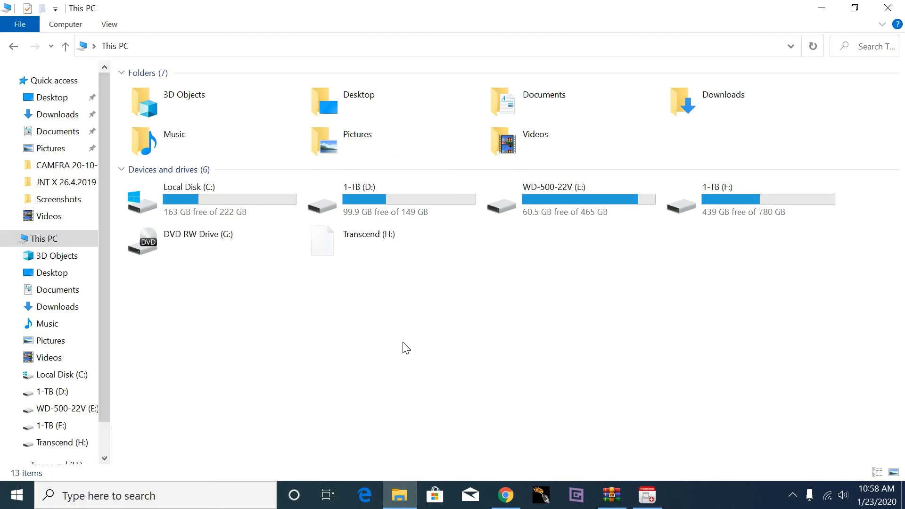
double_click(412, 244)
click(13, 46)
Quick-format the Transcend (H:) drive as FAT32 with 16-kilobyte allocation units, close the Format dialog and check the drive's capacity.
right_click(386, 242)
click(435, 362)
click(448, 379)
click(491, 248)
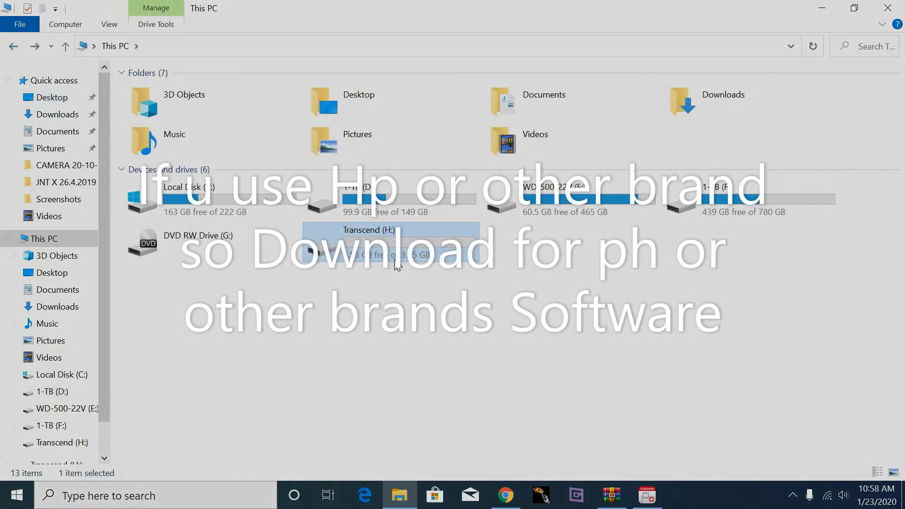
right_click(387, 245)
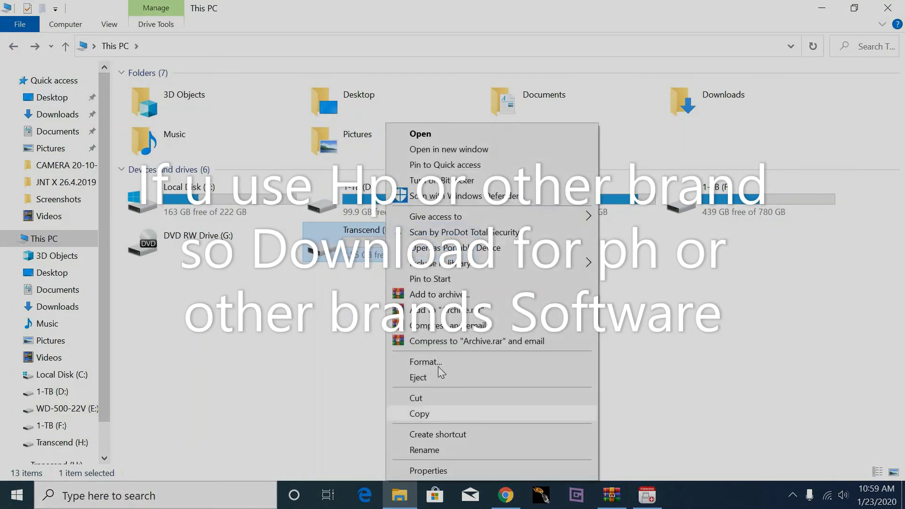
click(437, 363)
click(446, 379)
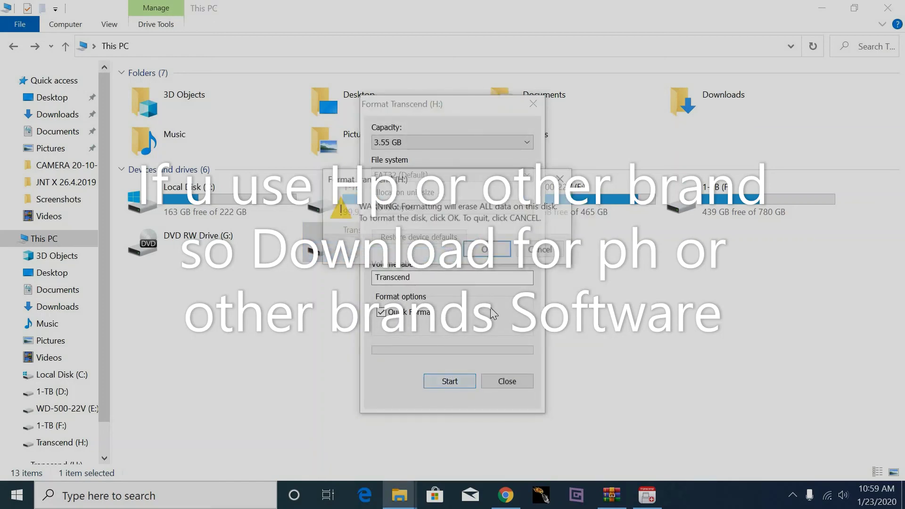
click(494, 253)
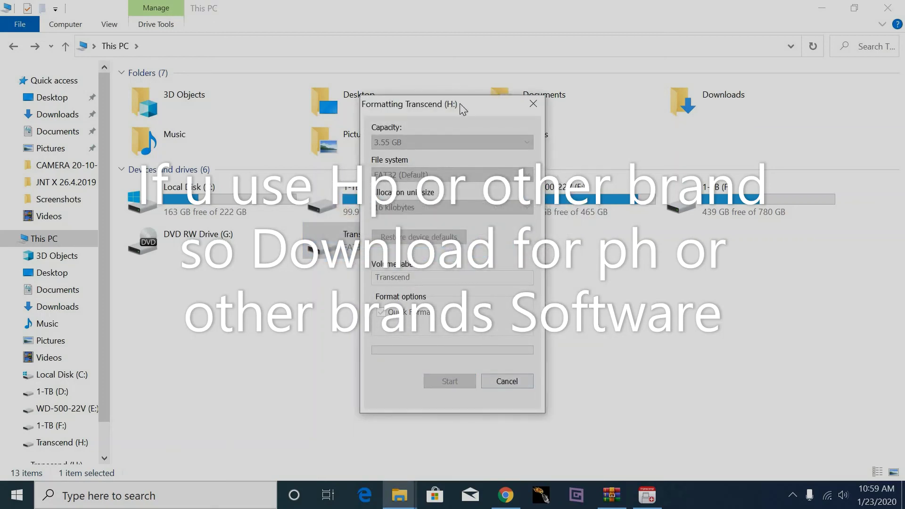
drag(463, 110, 599, 109)
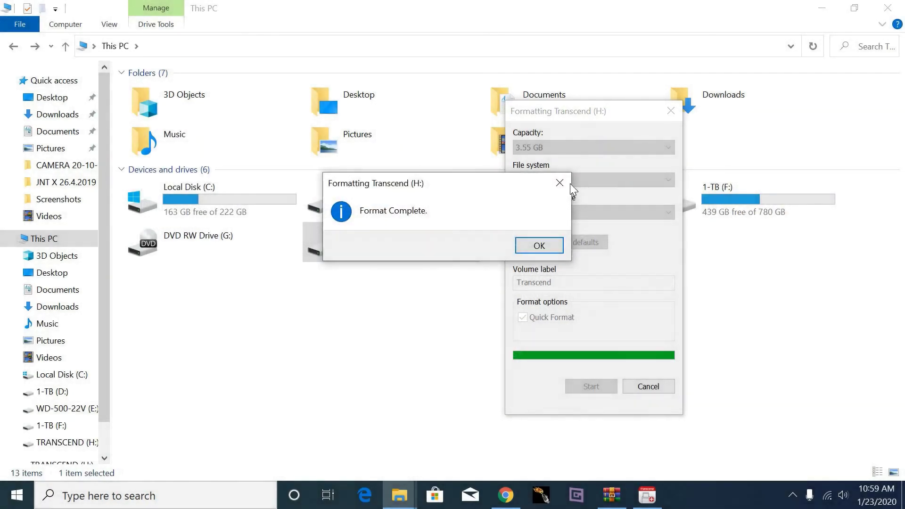
click(539, 246)
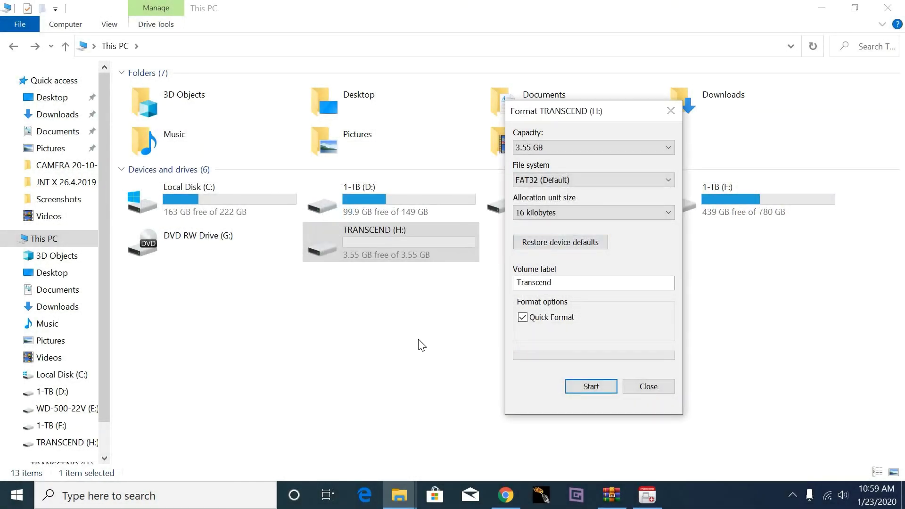
click(648, 387)
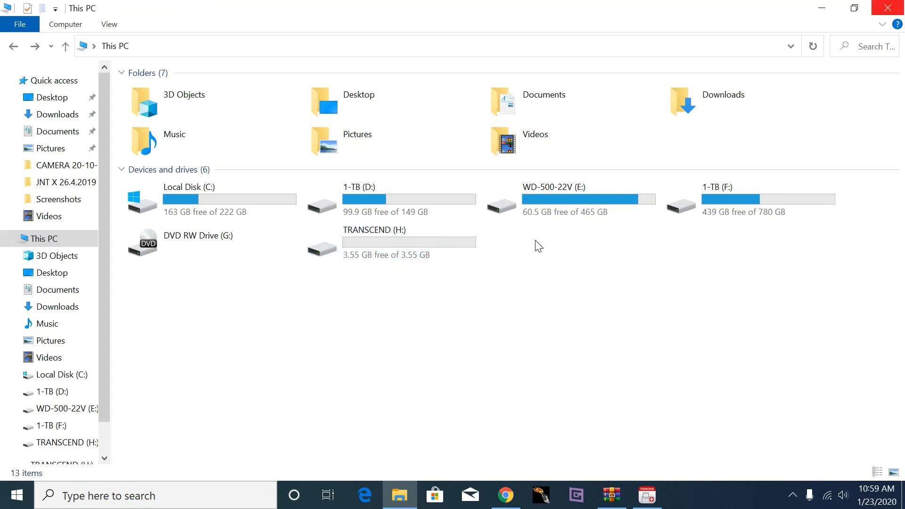
mouse_move(417, 260)
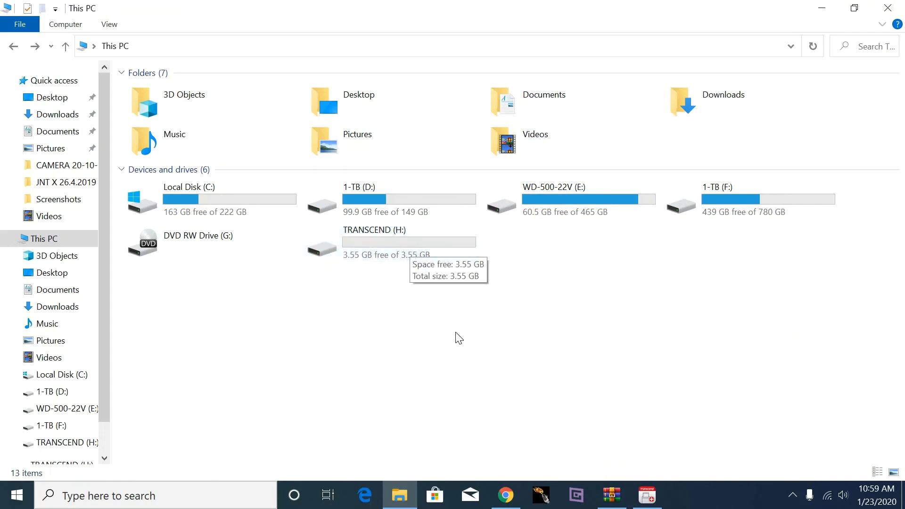
click(401, 242)
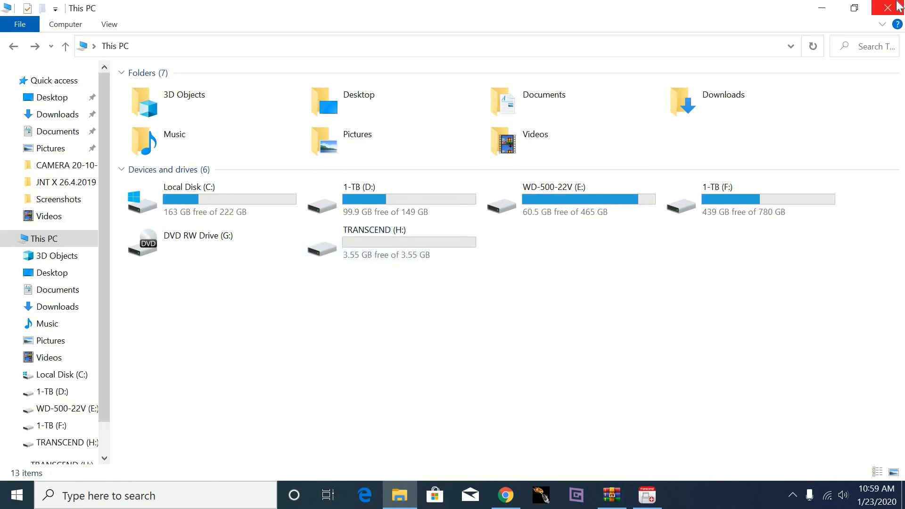